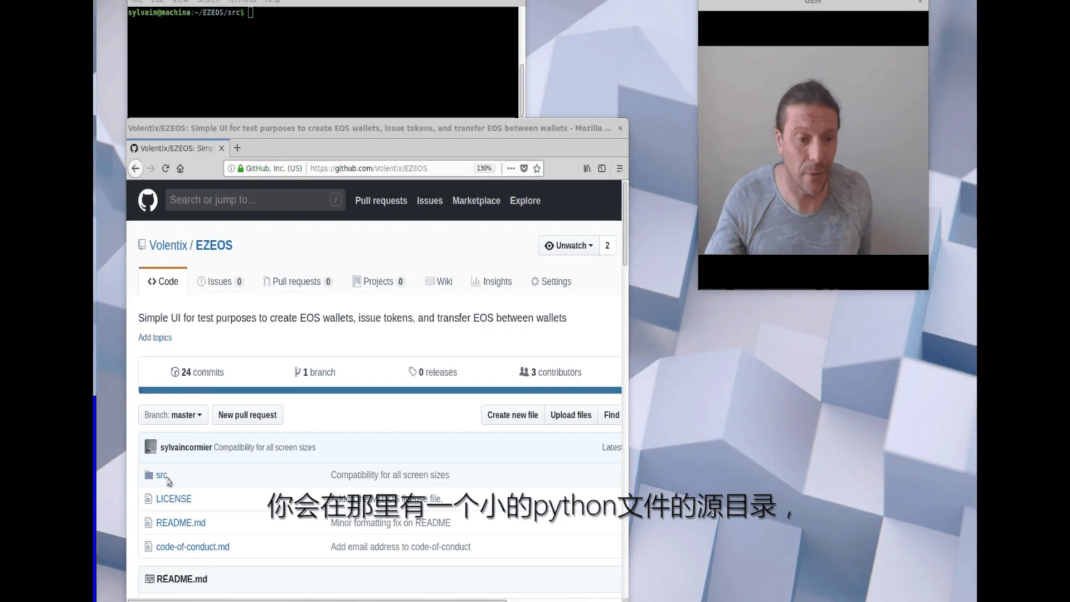
Look through the EZEOS repository's src folder and the README's background, main functions and install requirements
click(167, 479)
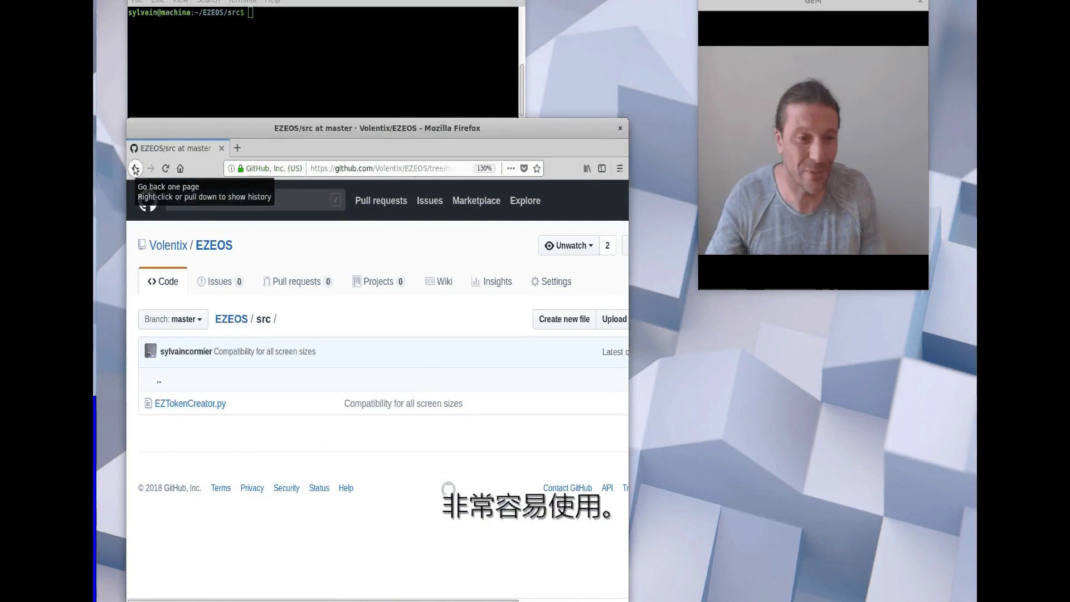
click(135, 169)
scroll(452, 421, down, 5)
scroll(452, 422, down, 10)
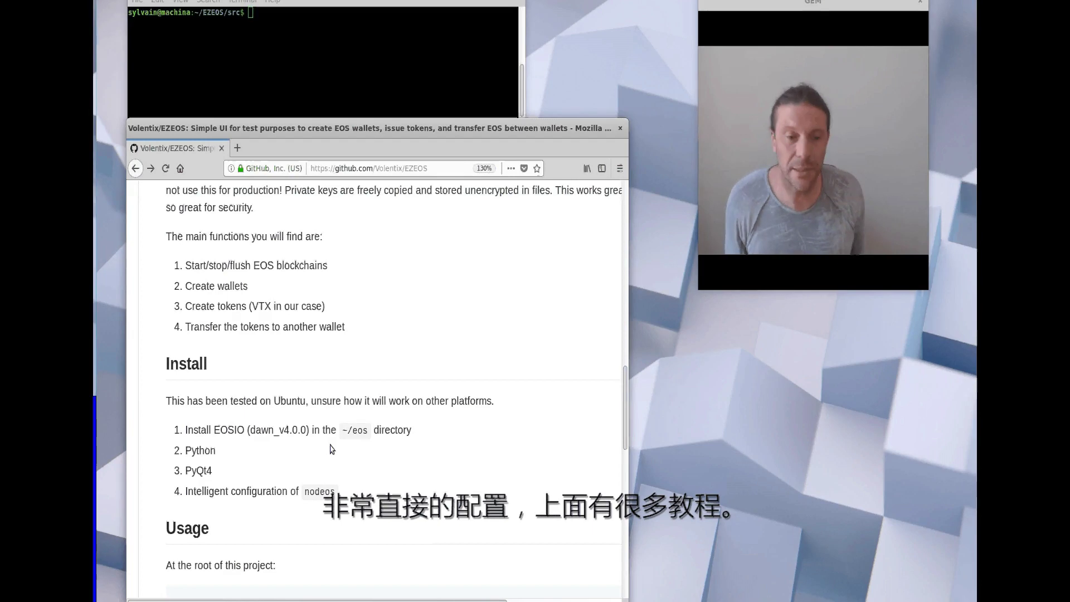
scroll(332, 448, up, 5)
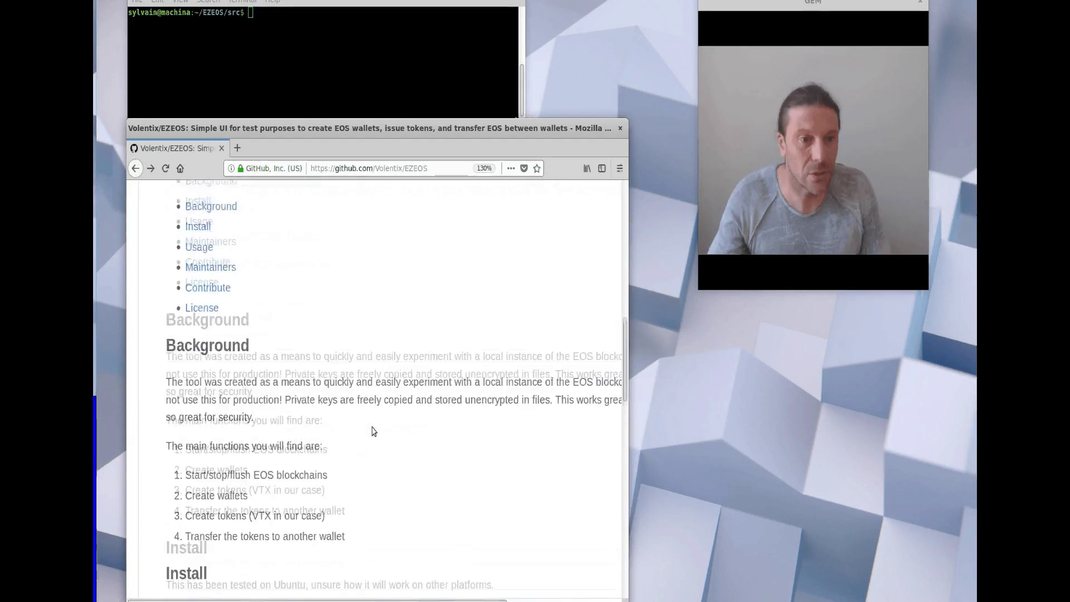
scroll(375, 427, up, 4)
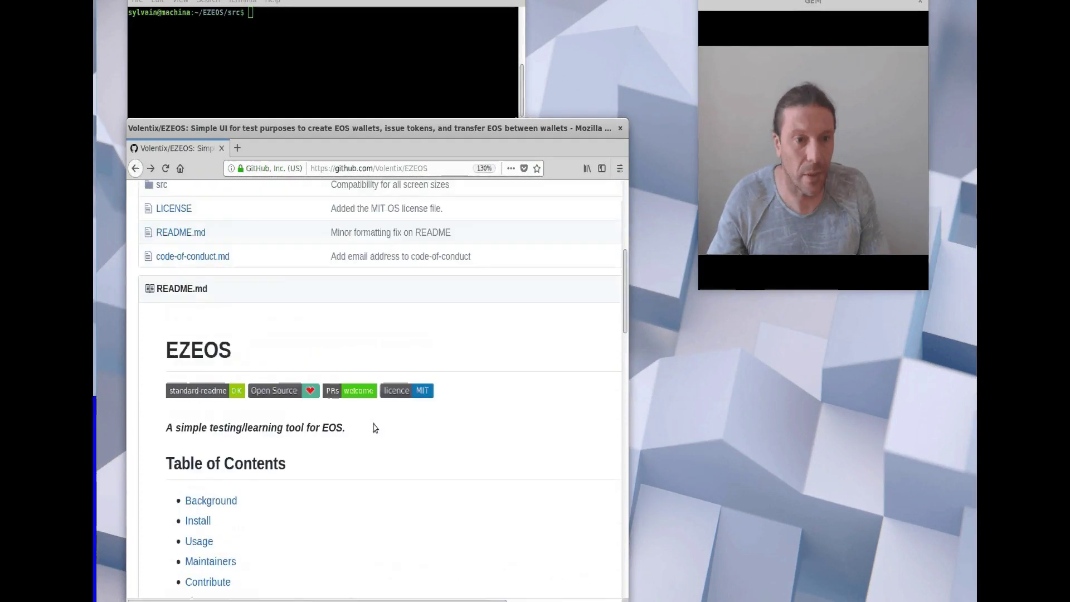
Switch to the terminal and launch the token creator with python EZTokenCreator.py
click(334, 71)
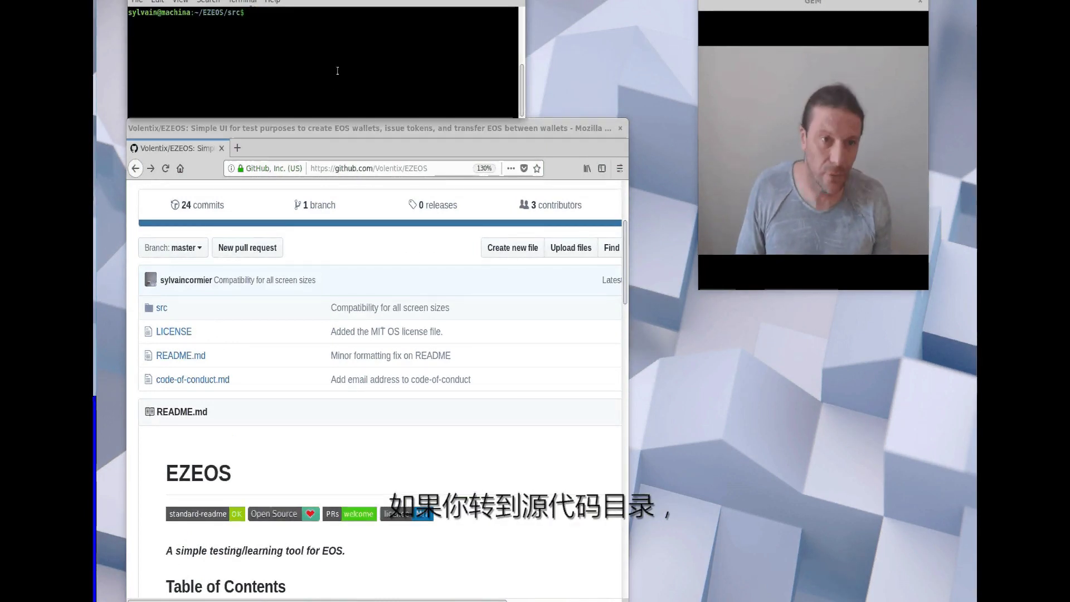
text(python EZTokenCreator.py)
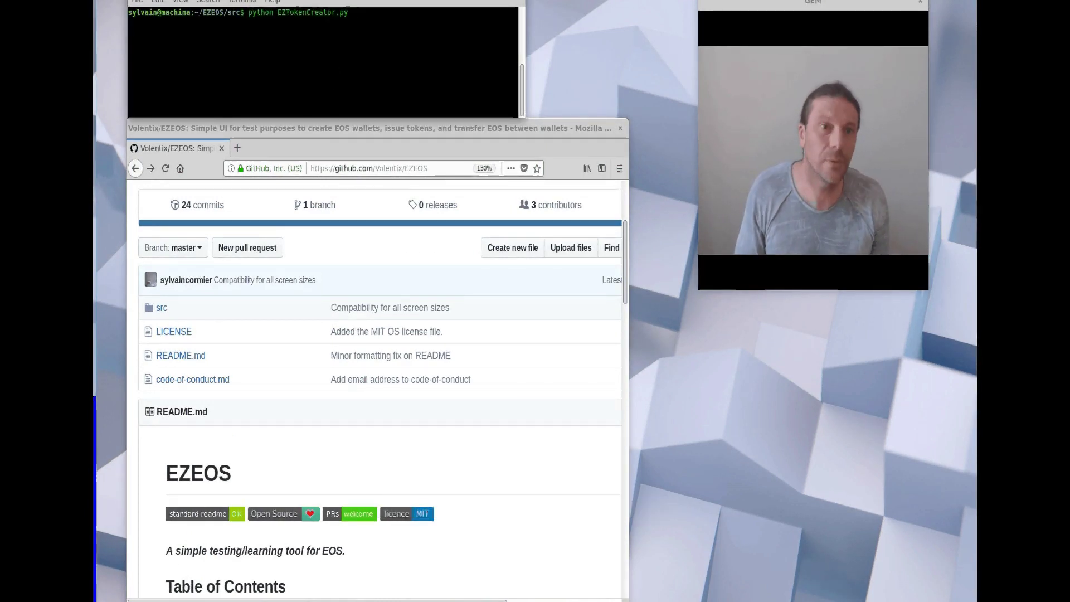
key(Return)
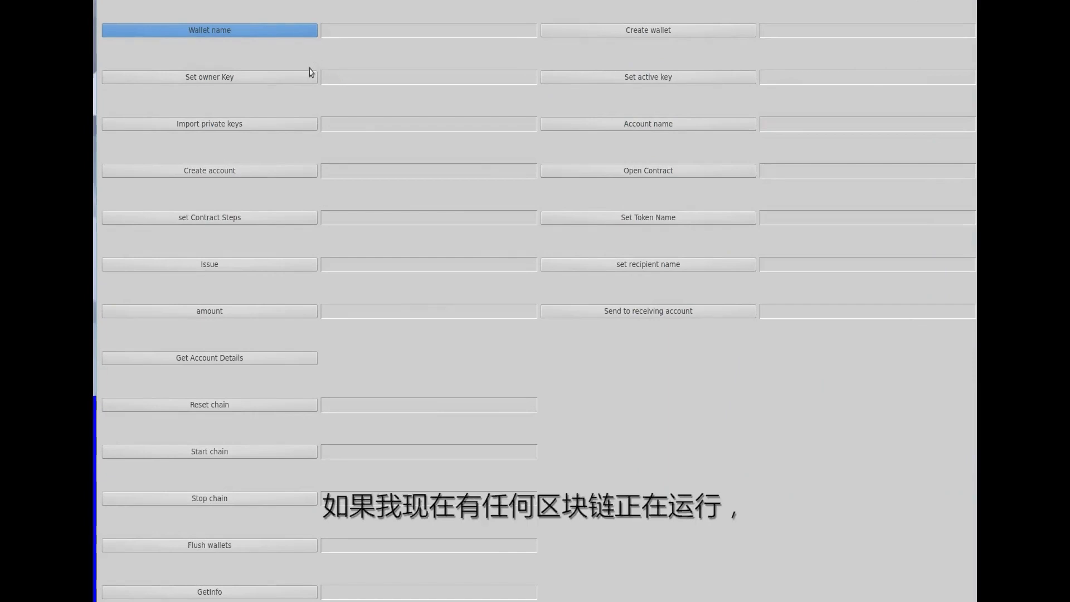
Clear the existing blockchain by stopping and resetting the chain and flushing the wallets, and start a fresh chain
click(237, 501)
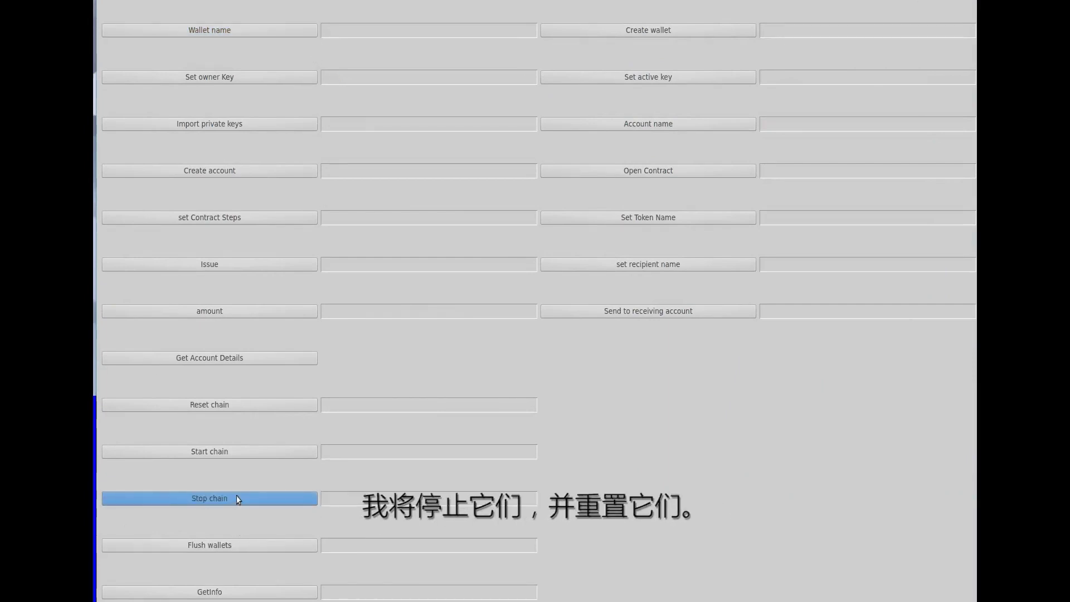
click(236, 409)
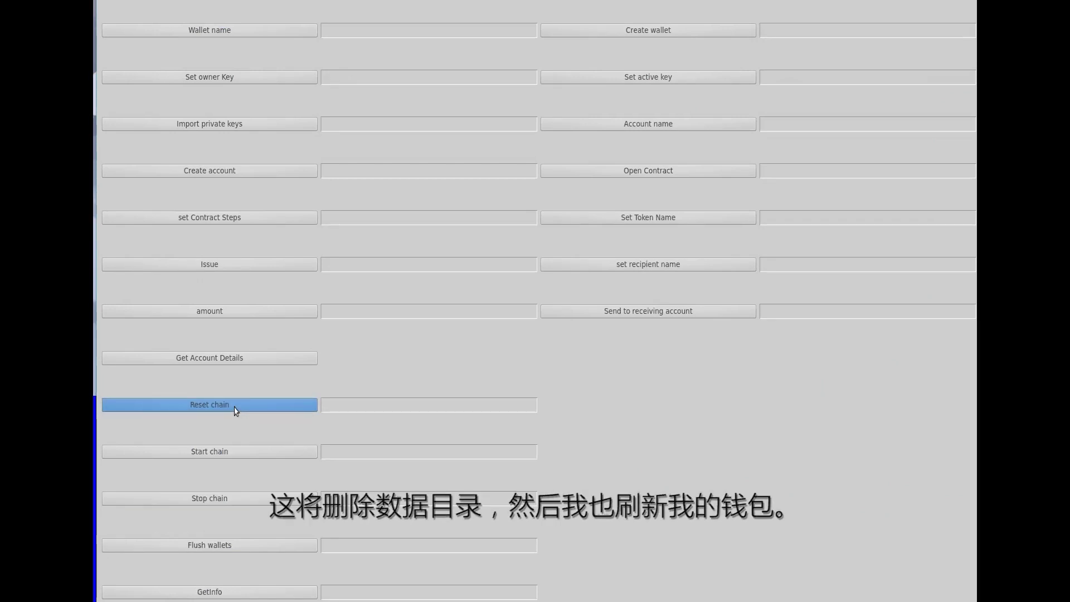
click(255, 550)
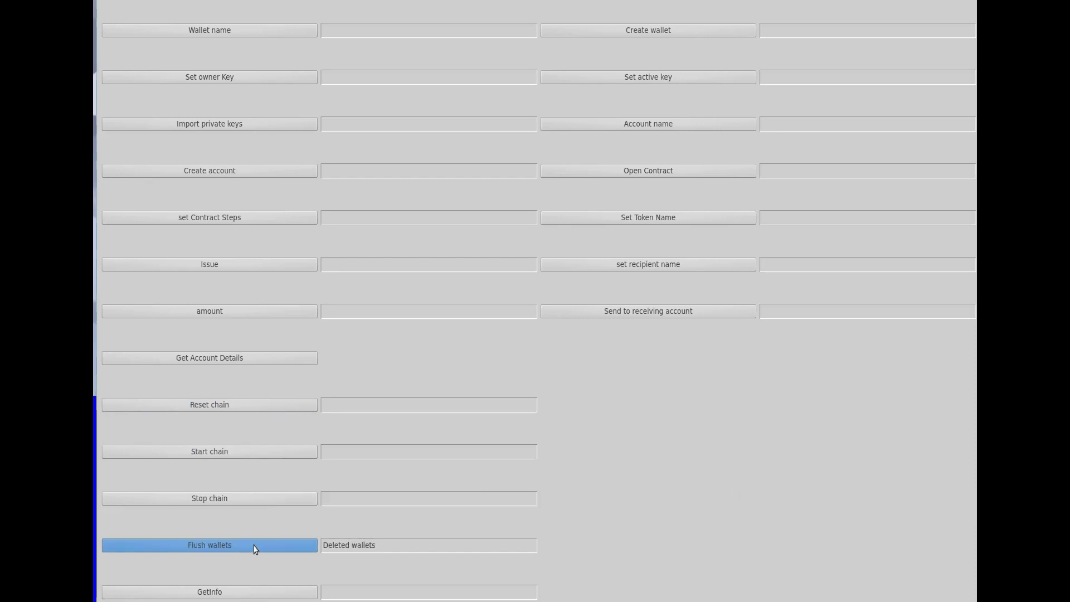
click(232, 453)
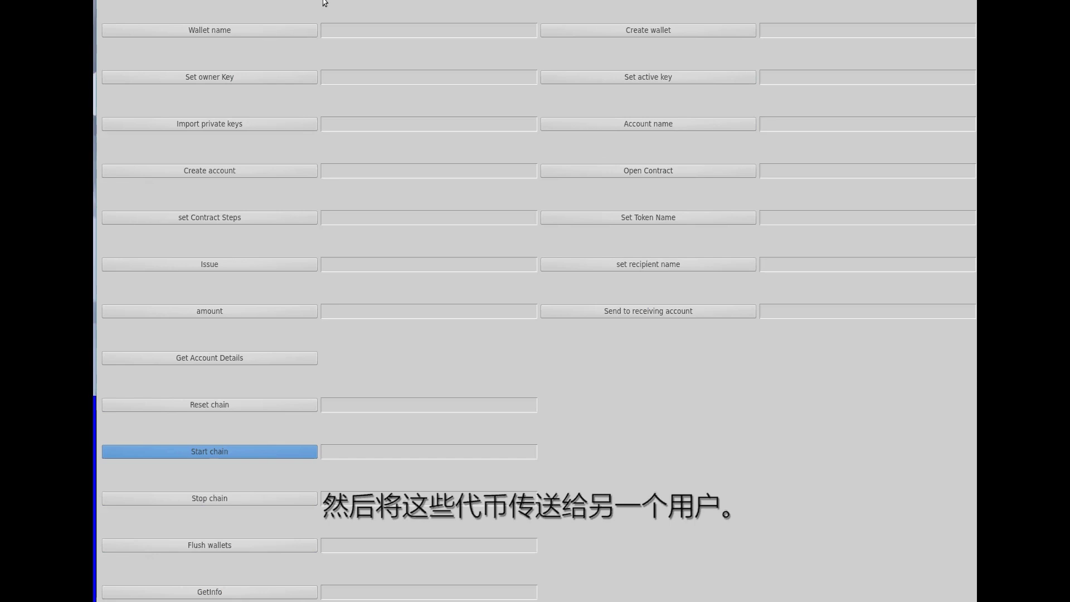
Create the first wallet under the user's first name, with owner and active keys, and import its private keys
click(282, 29)
click(574, 328)
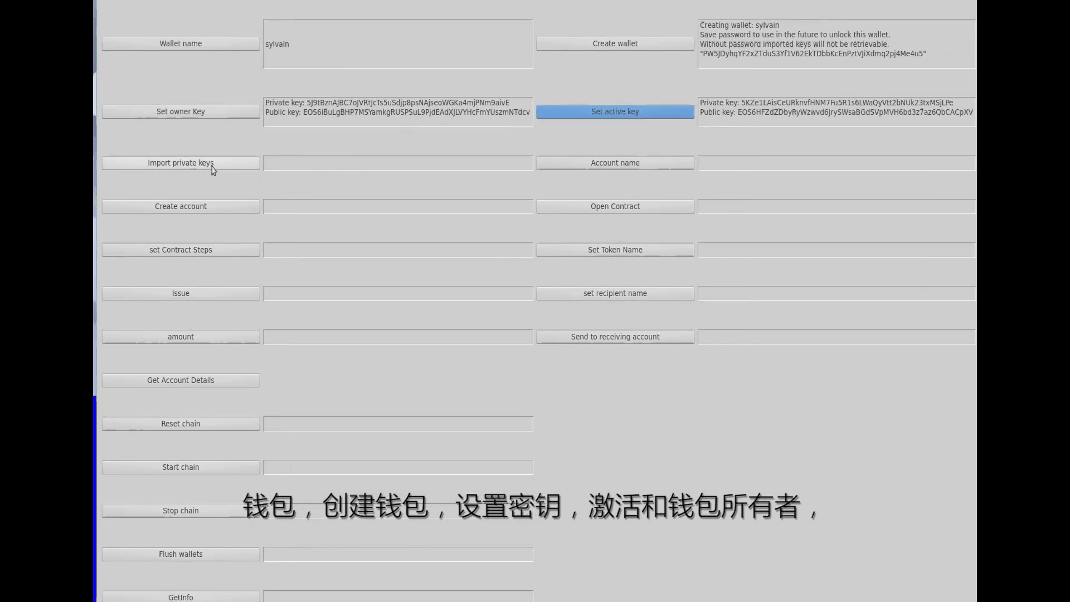
click(212, 167)
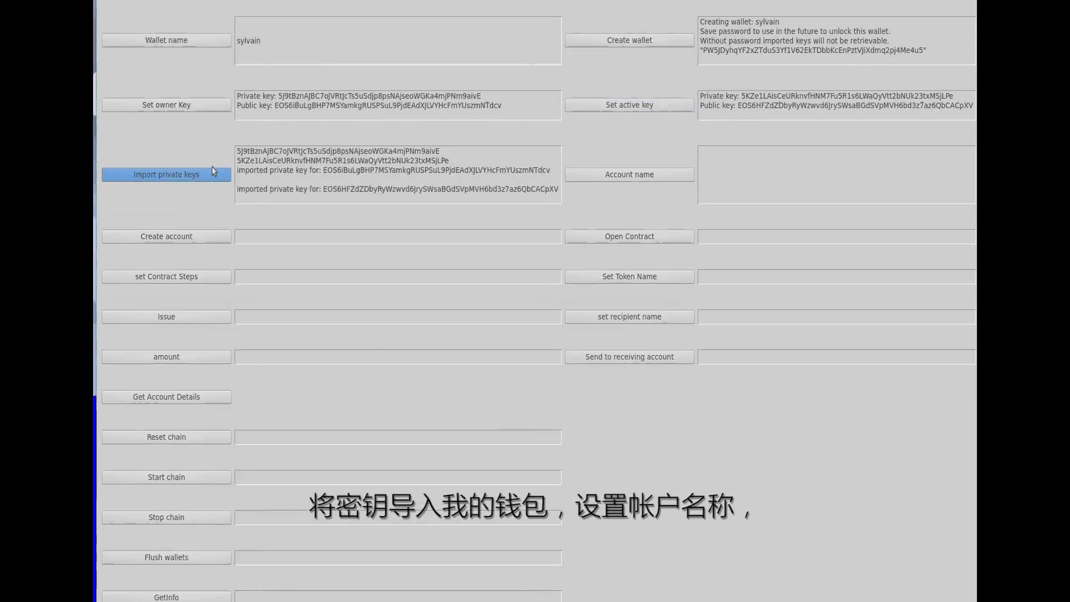
Set the account name to the user's first name and create that account
click(628, 176)
click(559, 328)
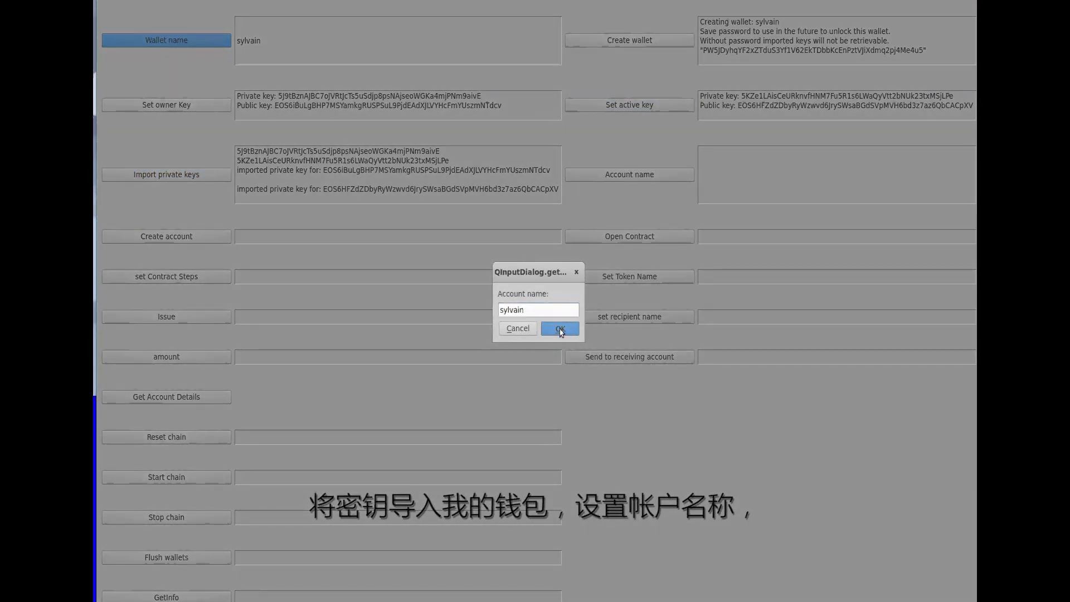
click(223, 237)
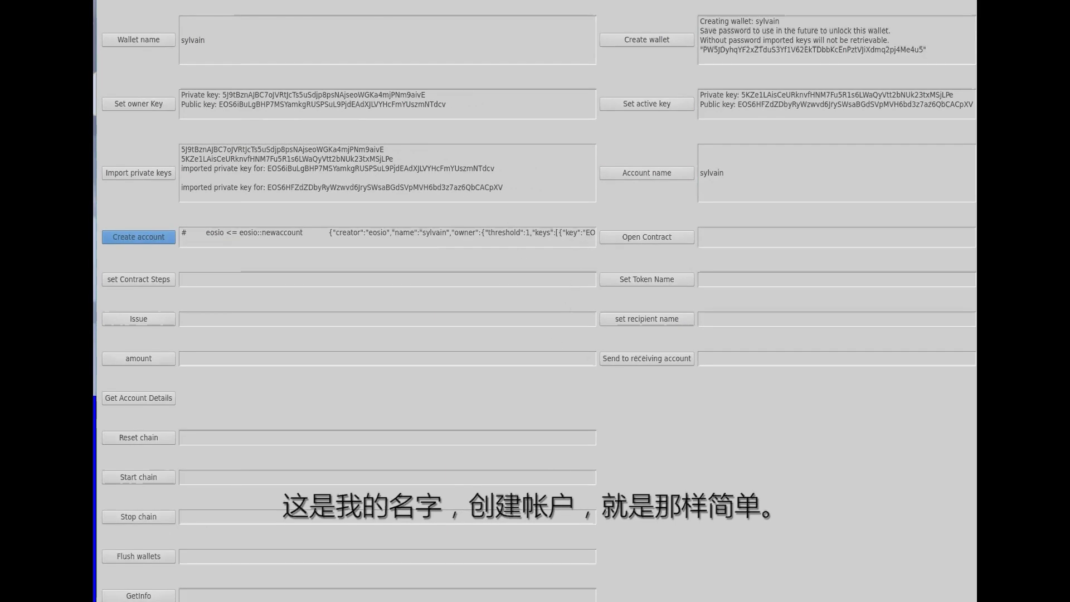
Create a second wallet named volentix, generate its owner and active keys, and import the private keys into it
click(139, 39)
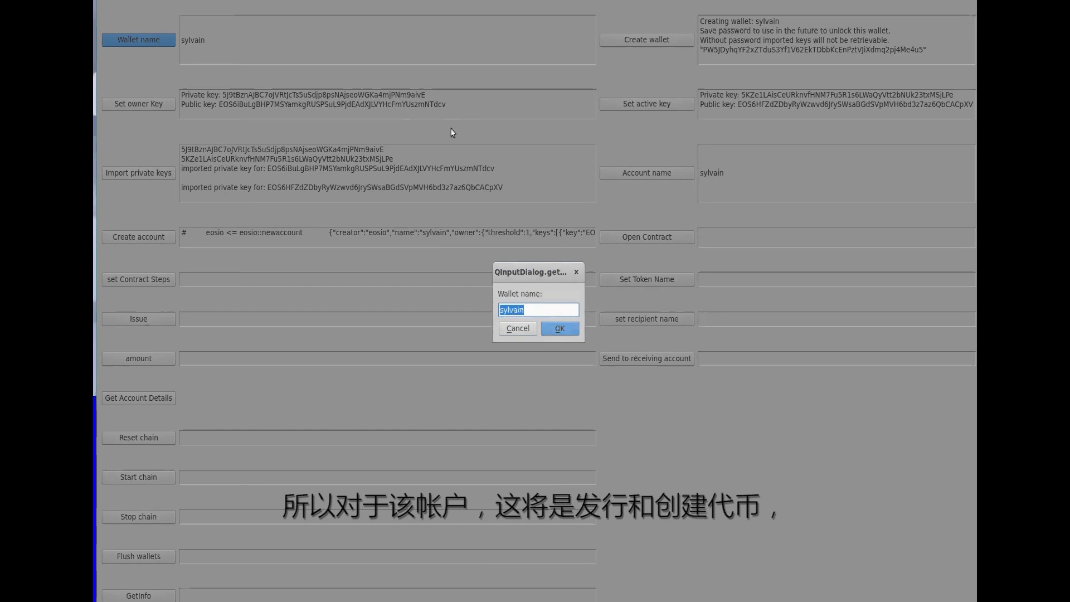
text(volentix)
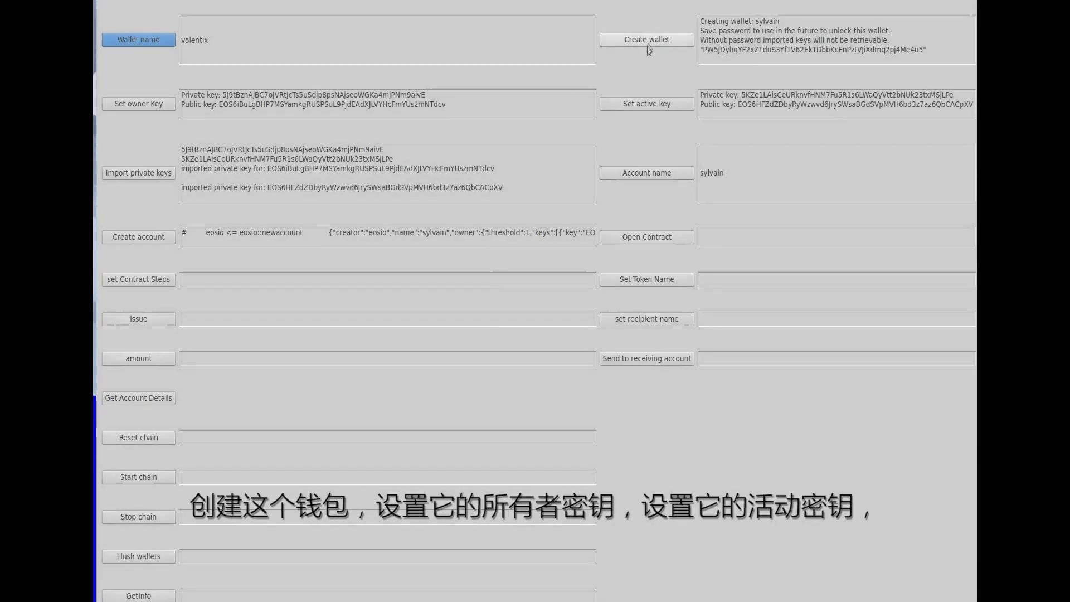
click(647, 44)
click(150, 104)
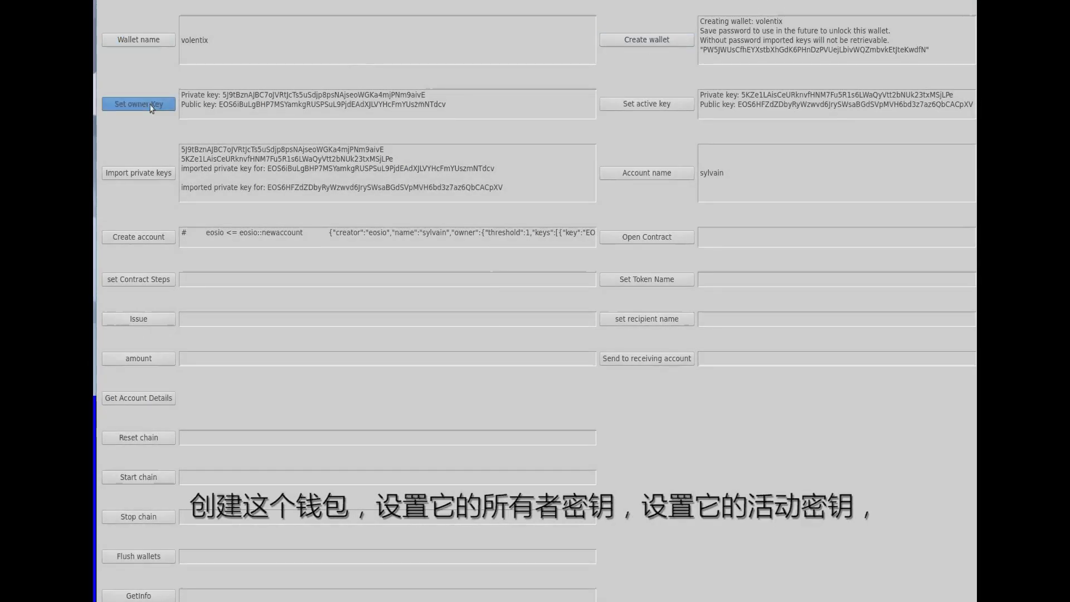
click(647, 105)
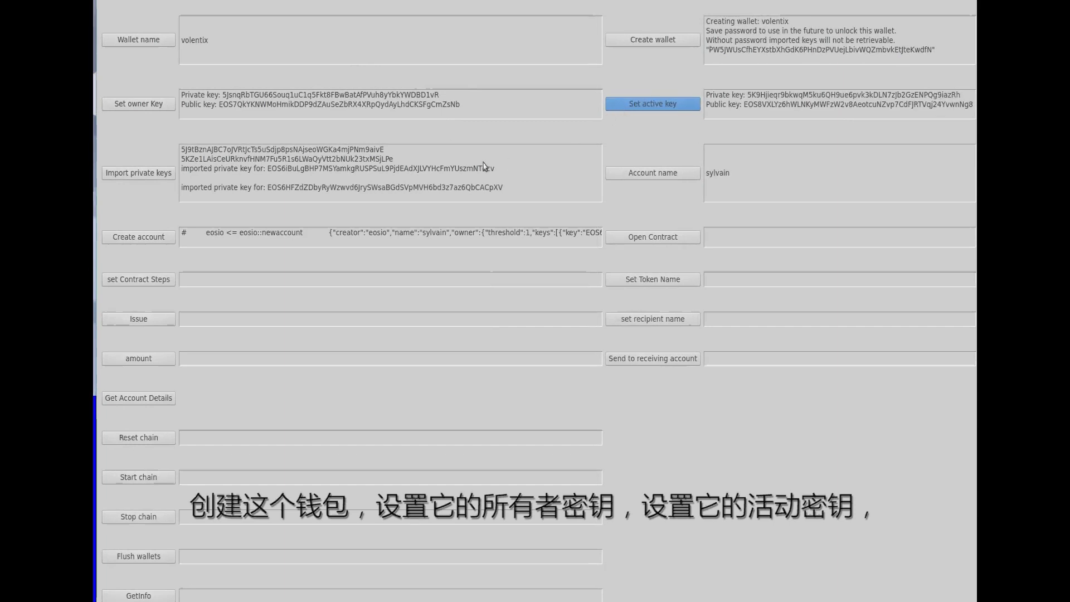
click(140, 175)
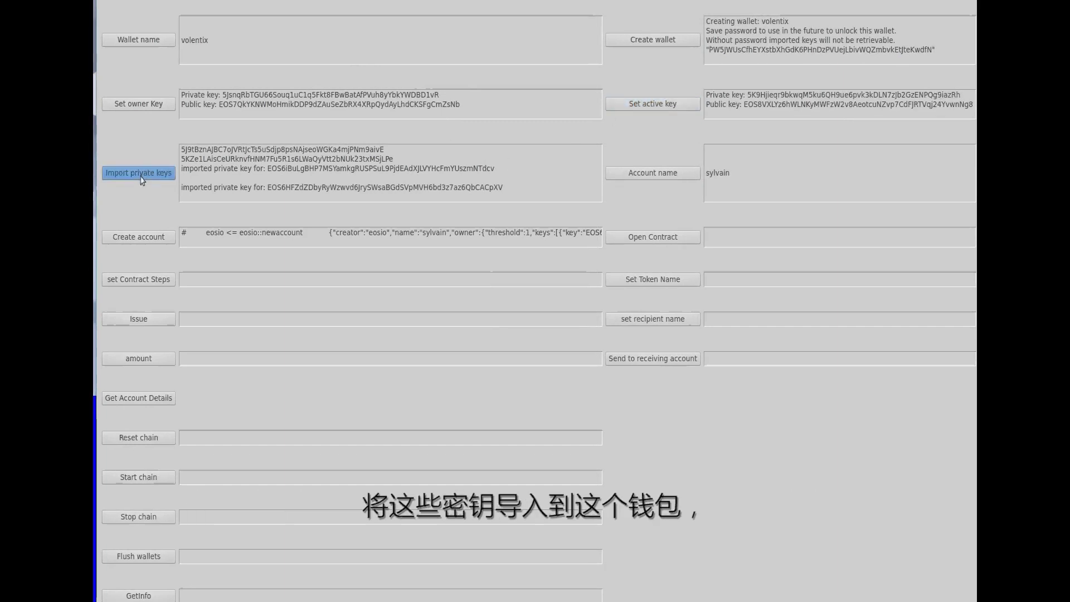
Set the account name to volentix and create the account
click(633, 180)
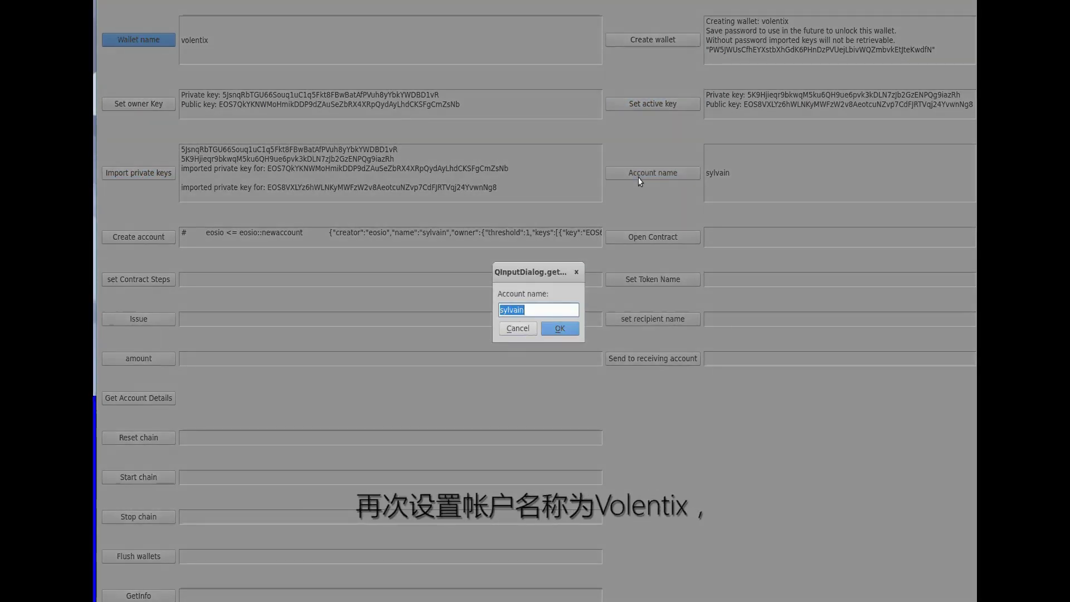
text(volentix)
key(Return)
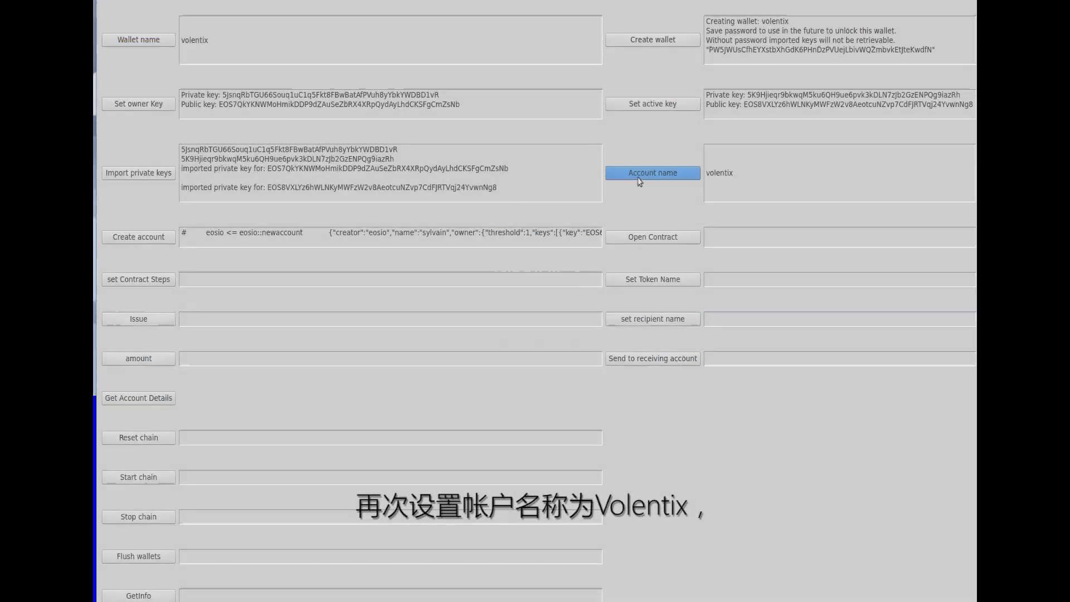
click(142, 239)
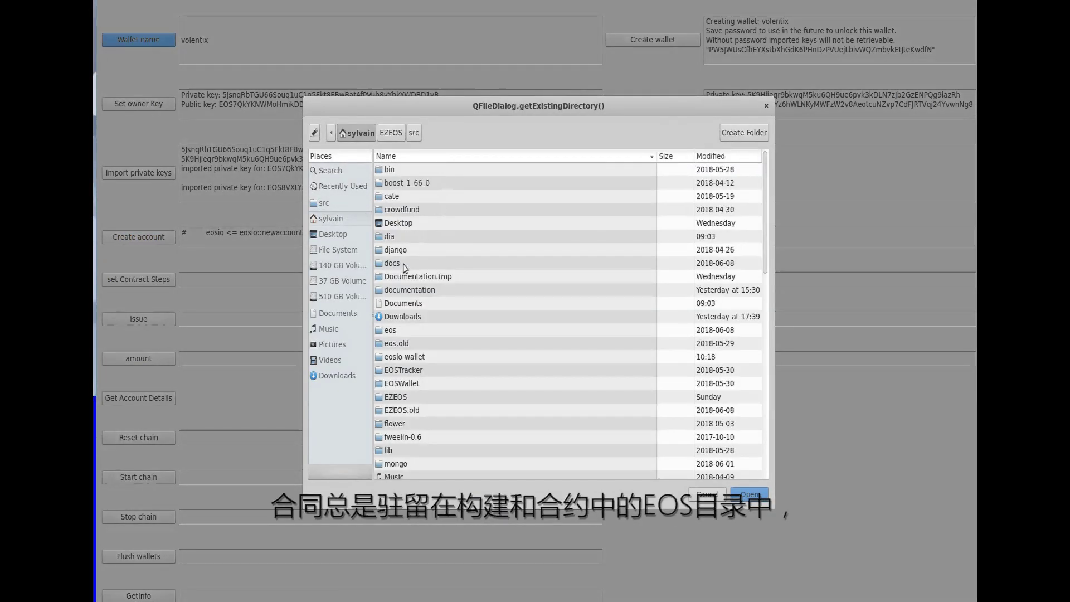
Load the eosio.token contract folder from eos/build/contracts and set the contract on the volentix account
double_click(390, 330)
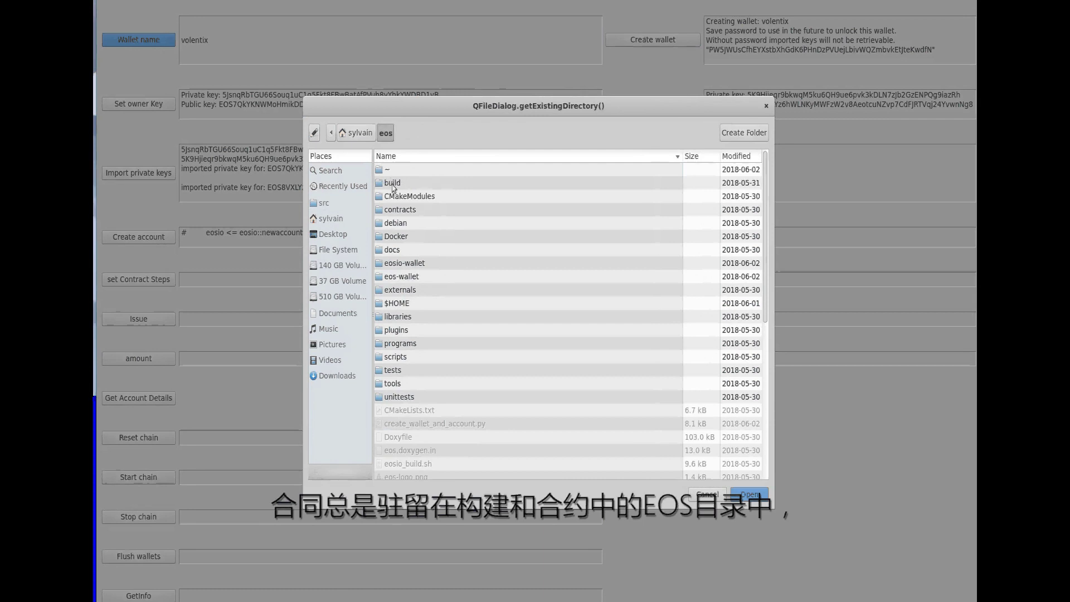
double_click(398, 184)
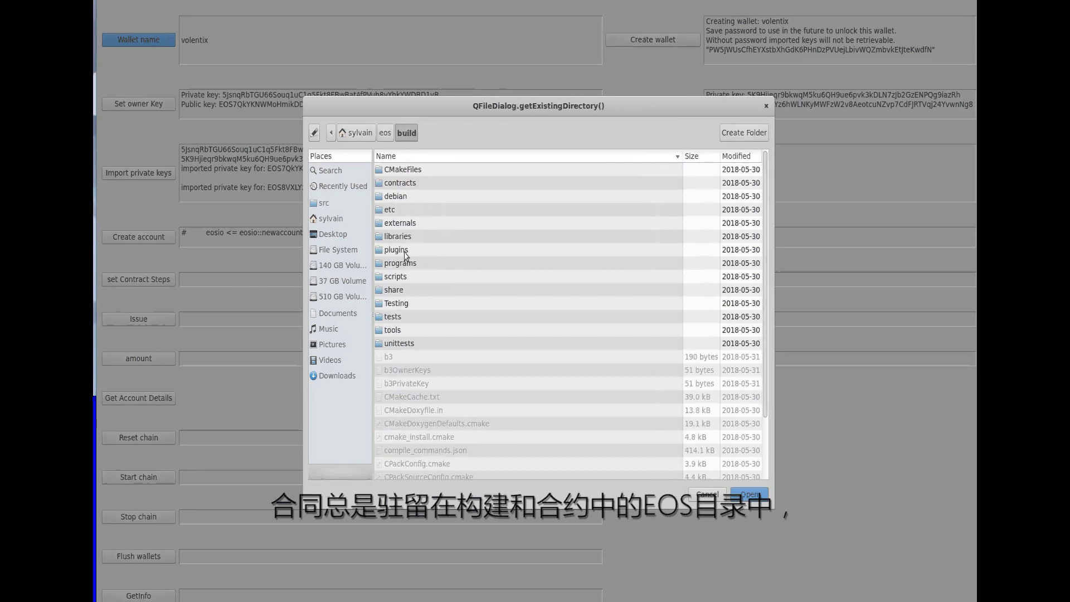
double_click(398, 184)
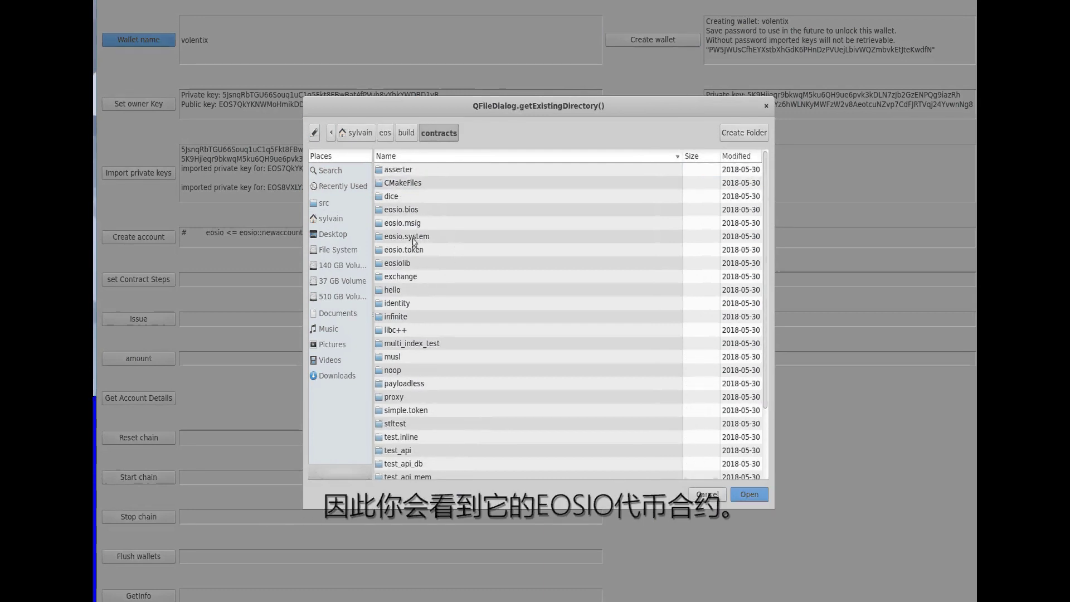
click(422, 248)
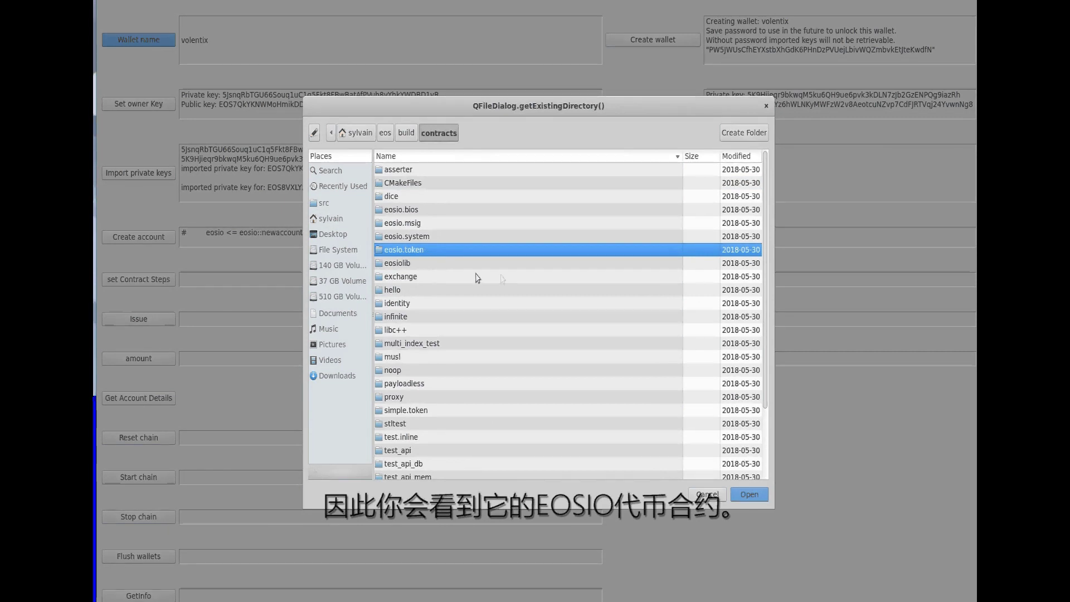
click(744, 495)
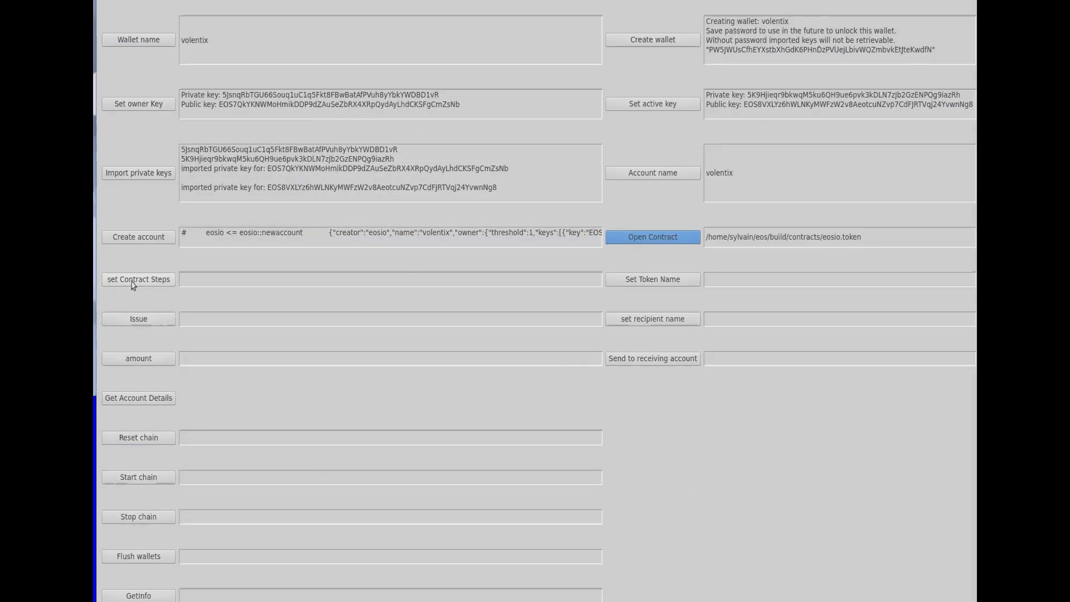
click(132, 281)
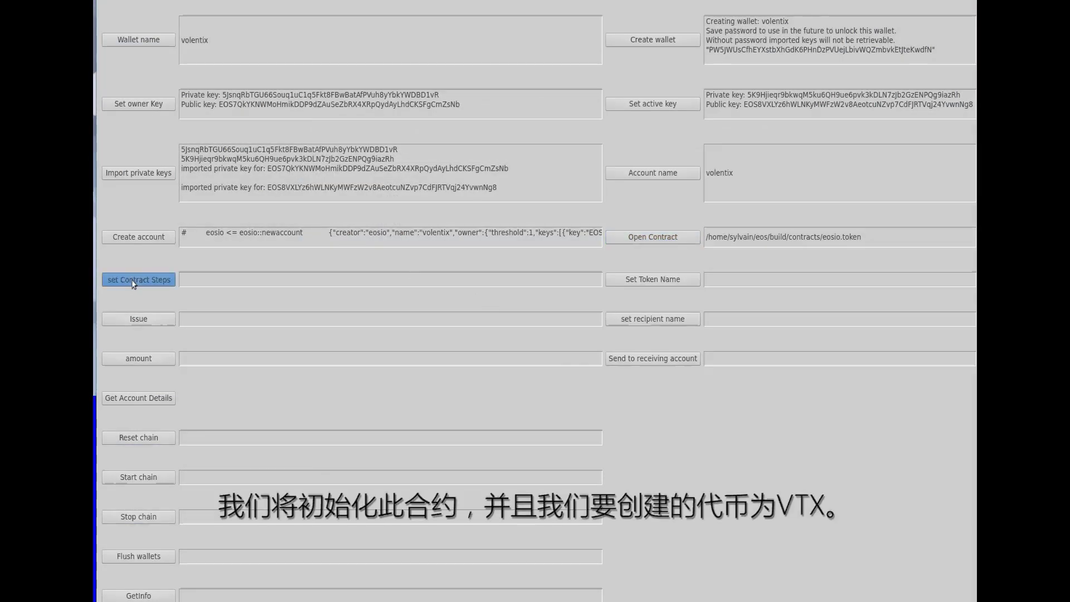
Set the token name to VTX and issue the token from the volentix account
click(658, 287)
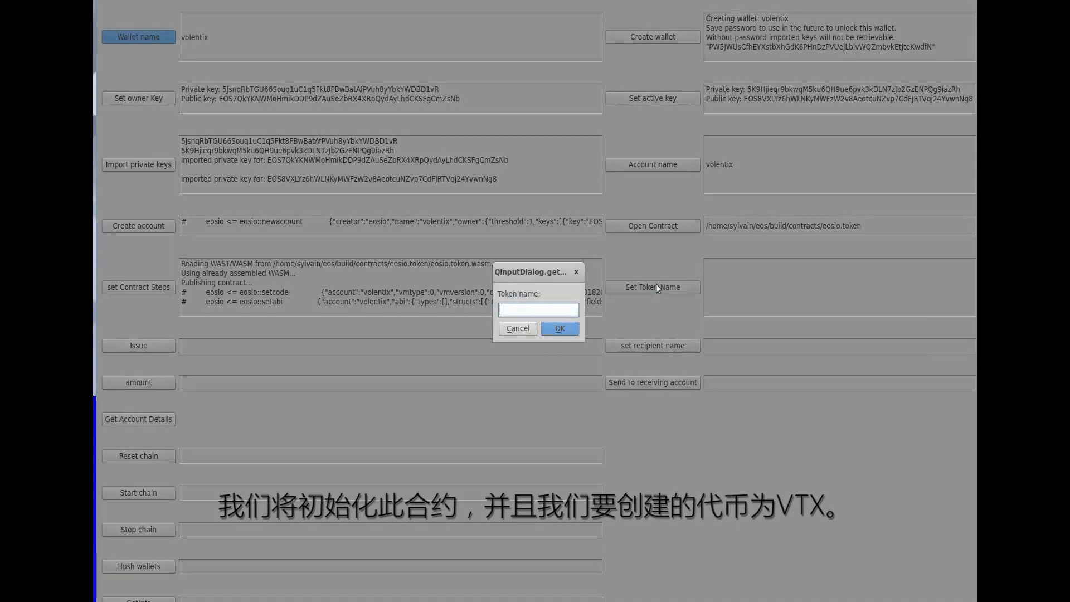
text(VTX)
key(Return)
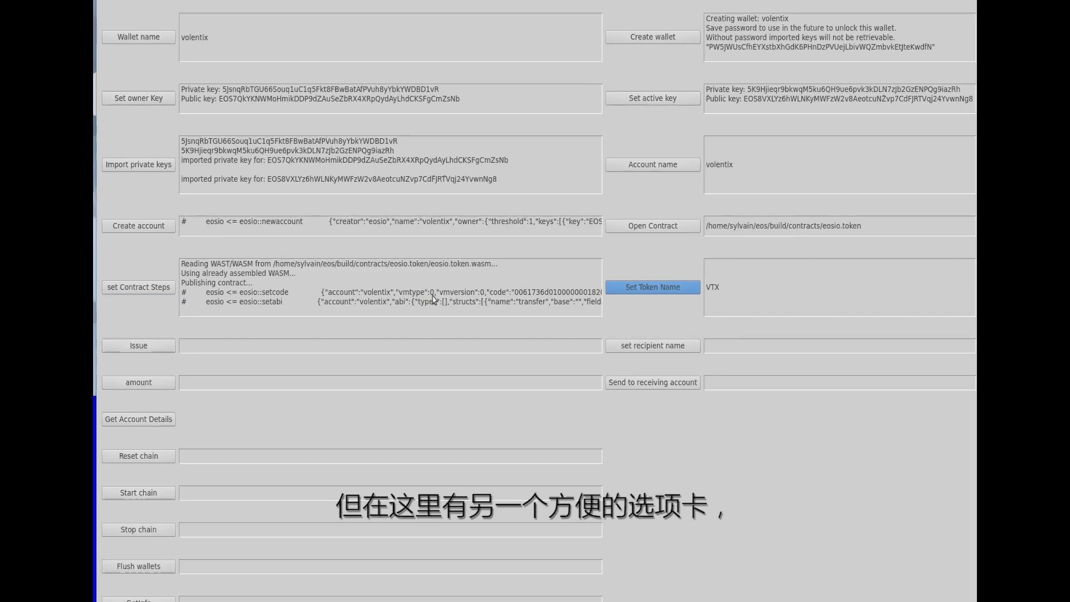
click(151, 347)
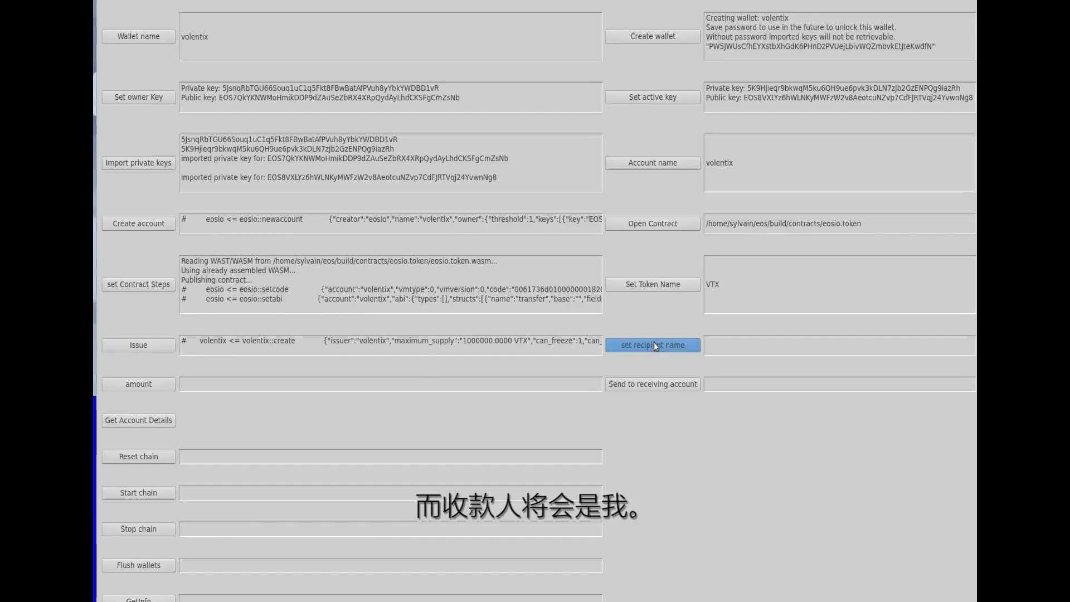
Confirm the personal account as the token recipient and set the transfer amount to 1000.0000
key(Return)
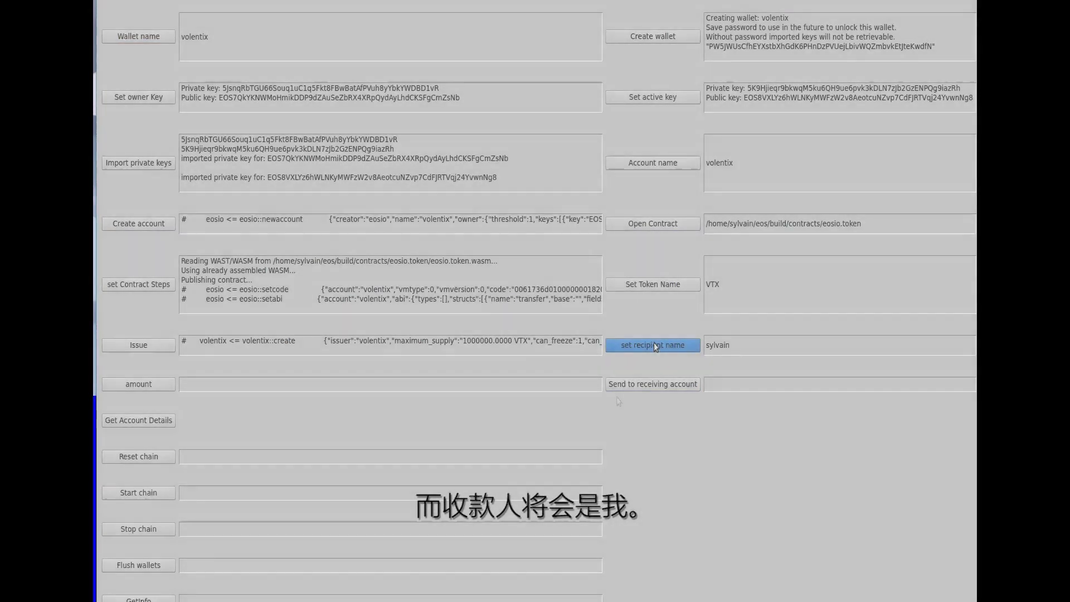
click(139, 385)
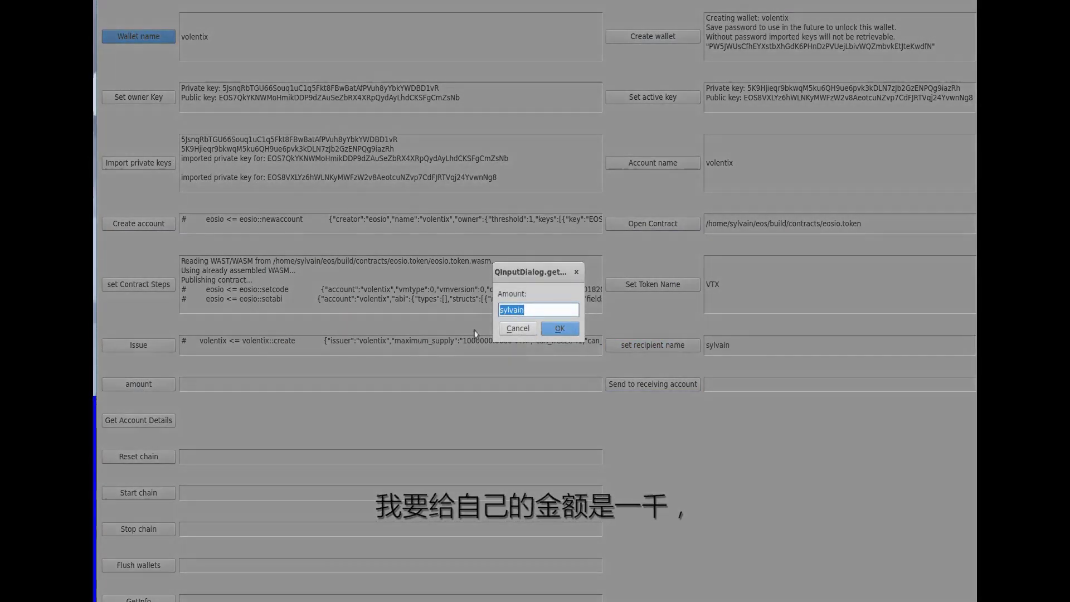
text(1000.00)
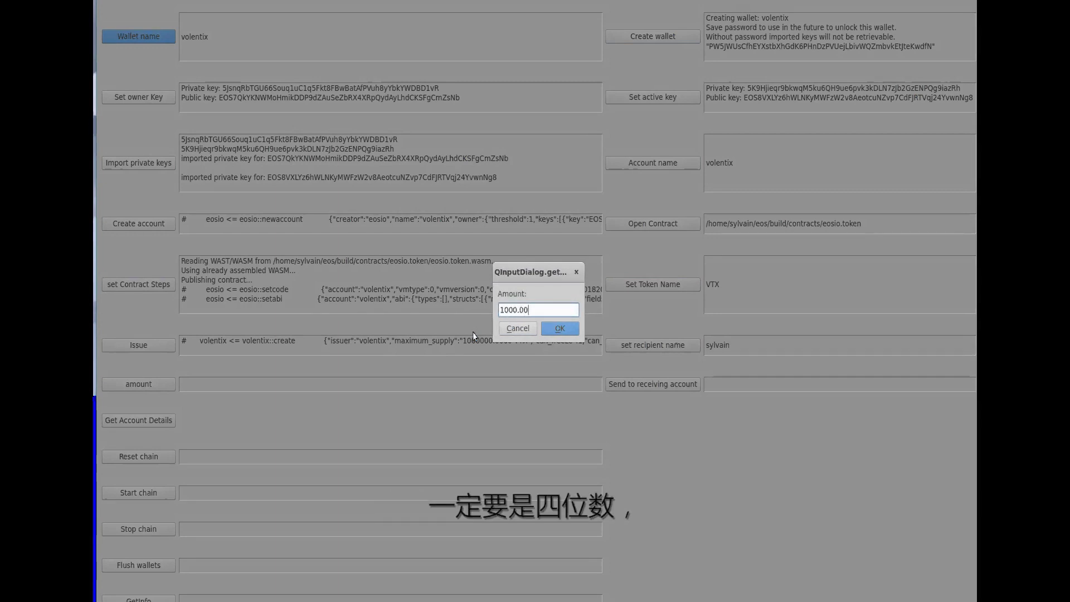
text(00)
key(Return)
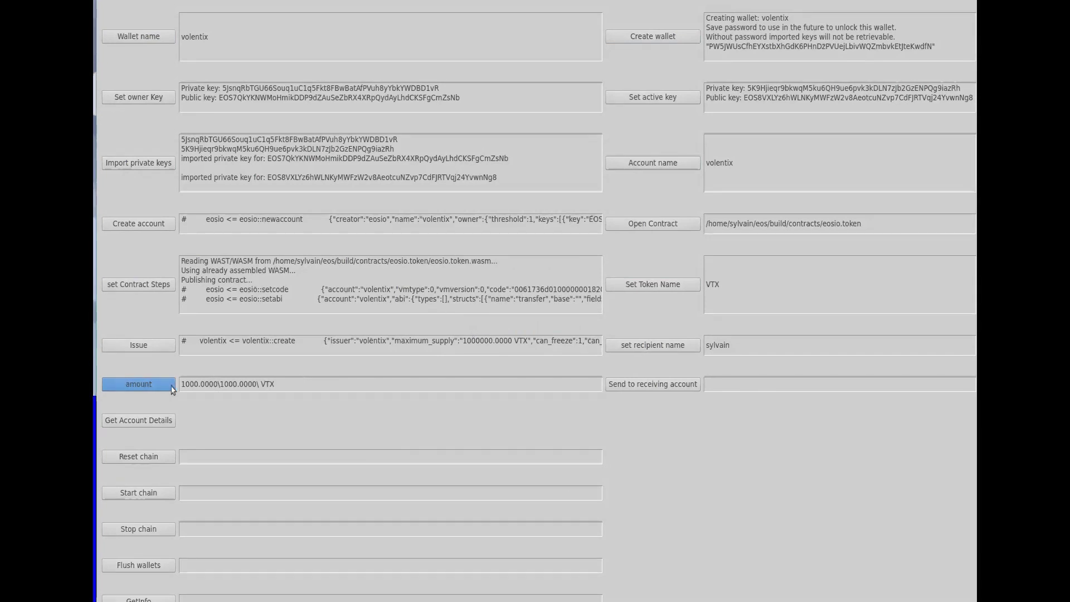
Re-enter the transfer amount as 1000.0000 and send the VTX tokens to the receiving account
click(309, 384)
text(1000.0000)
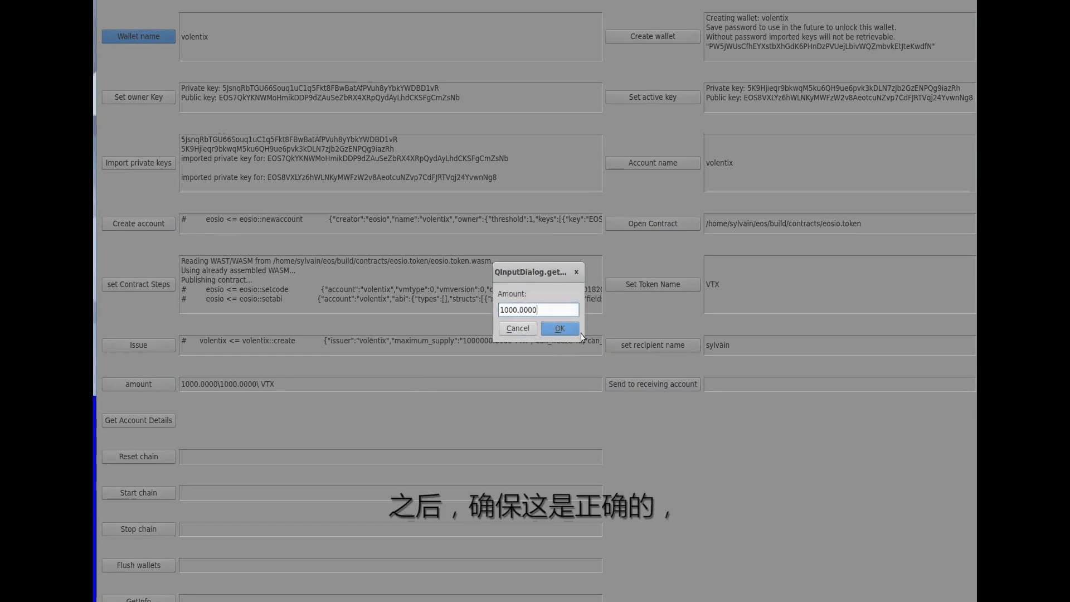
click(579, 332)
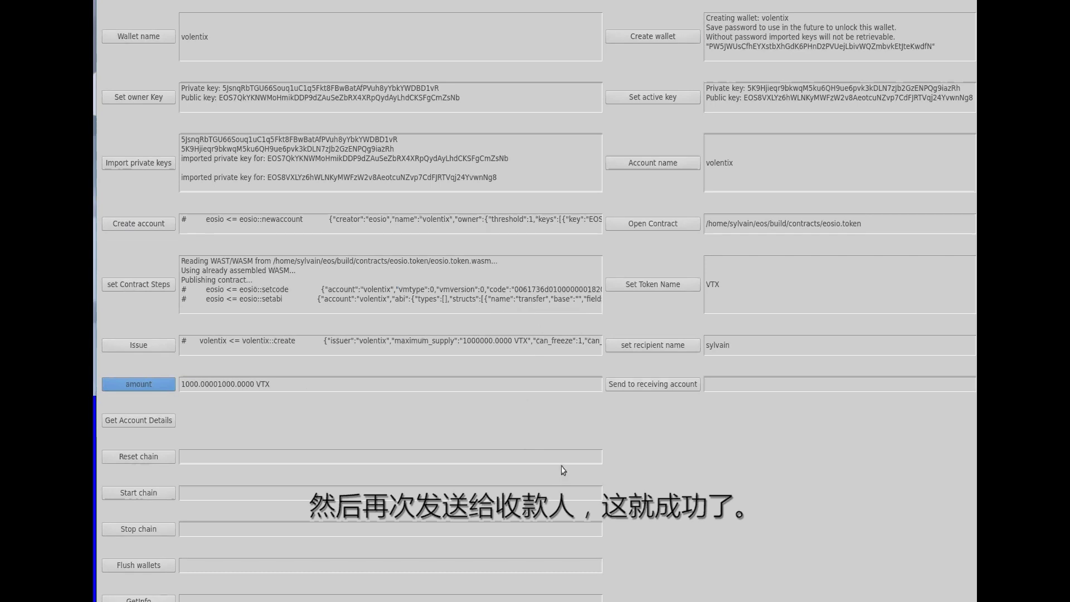
click(653, 385)
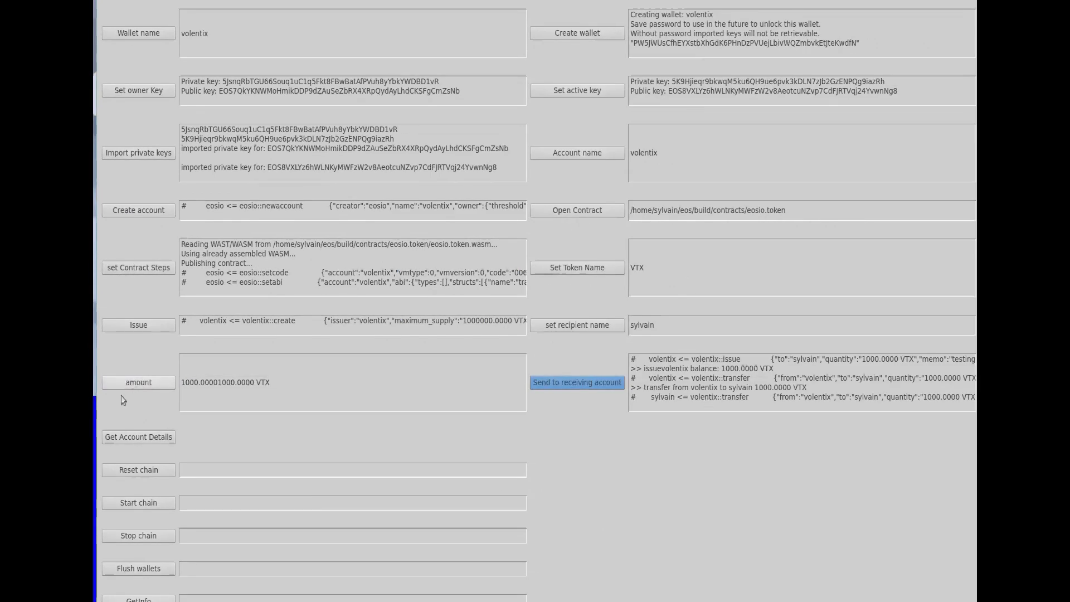
Retrieve the account details of the volentix account and the general information of the blockchain
click(164, 444)
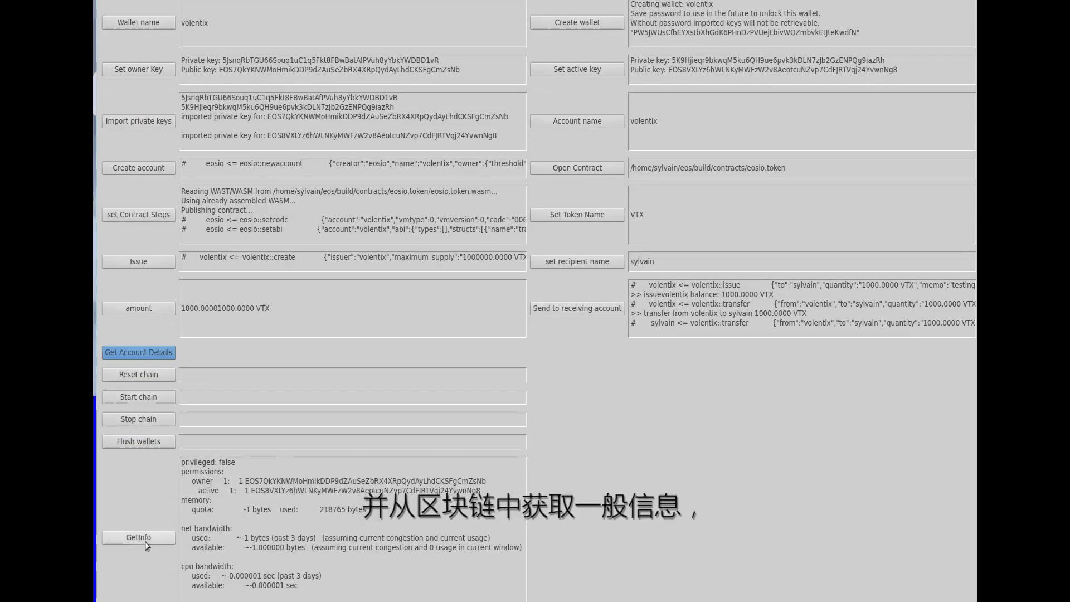
click(148, 539)
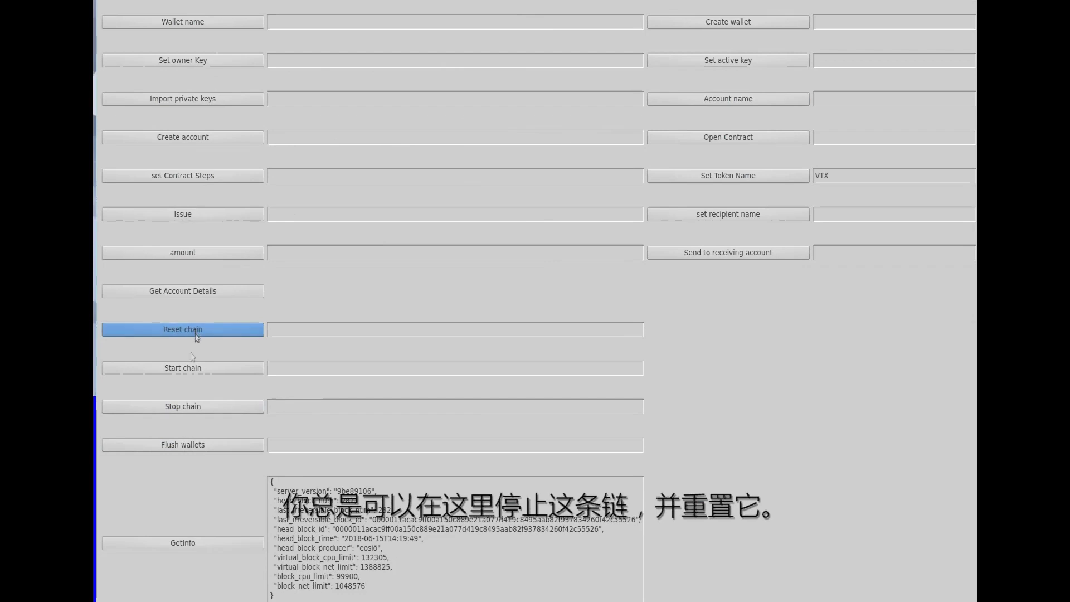
Flush all existing wallets and start the chain again
click(188, 446)
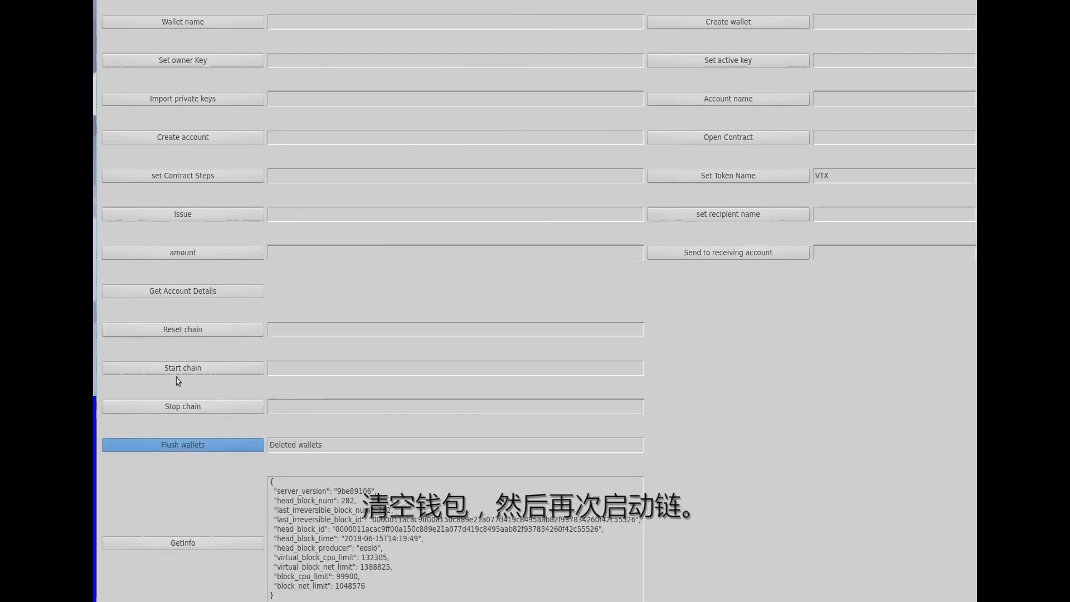
click(195, 370)
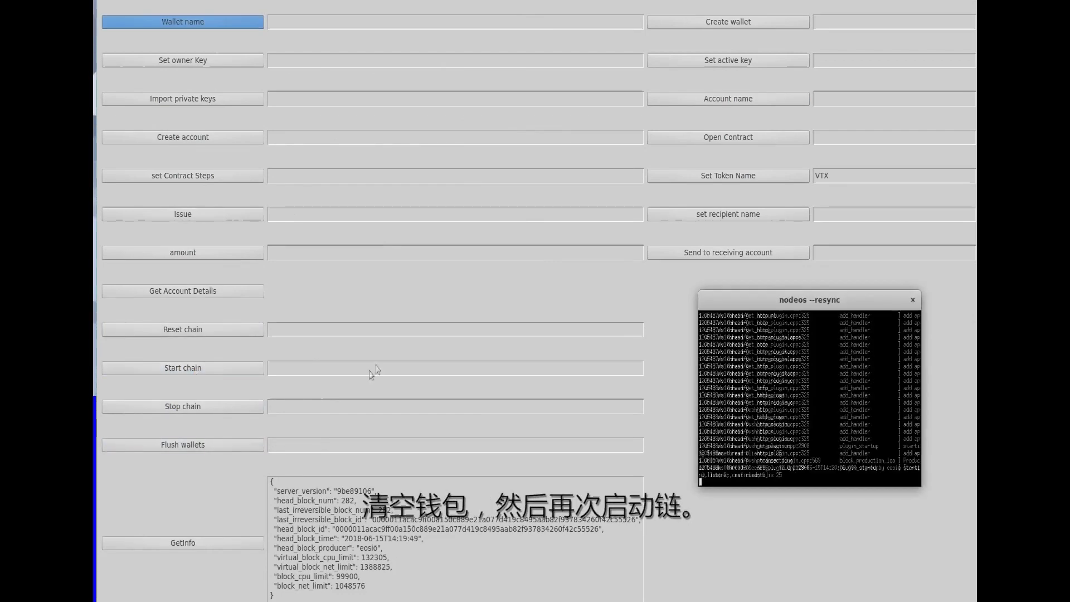
Create a wallet with the suggested personal name, generate its owner and active keys, and import the private keys into it
click(240, 21)
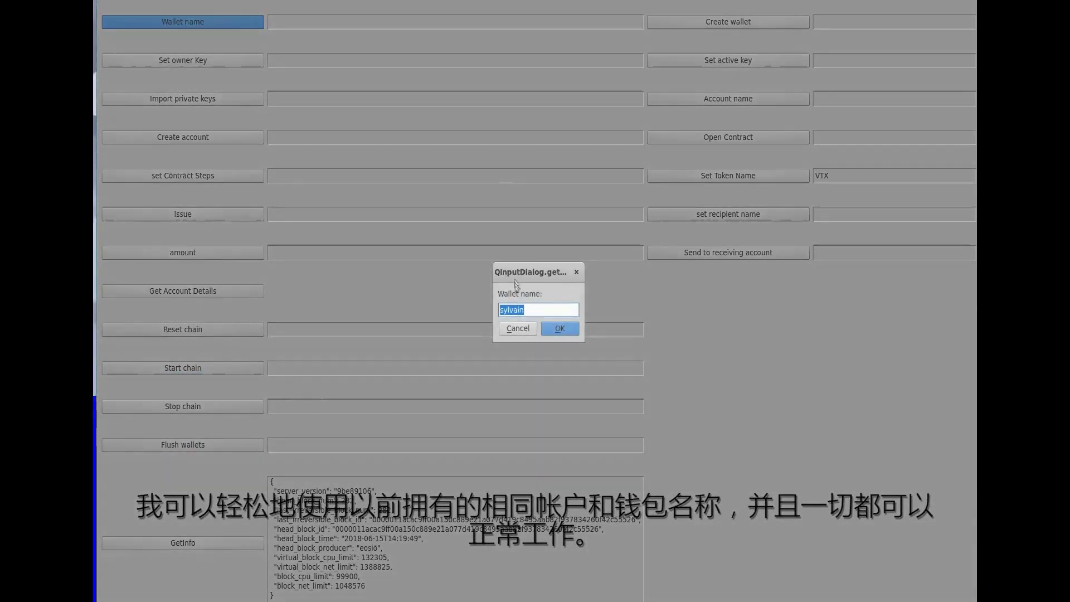
key(Return)
click(686, 22)
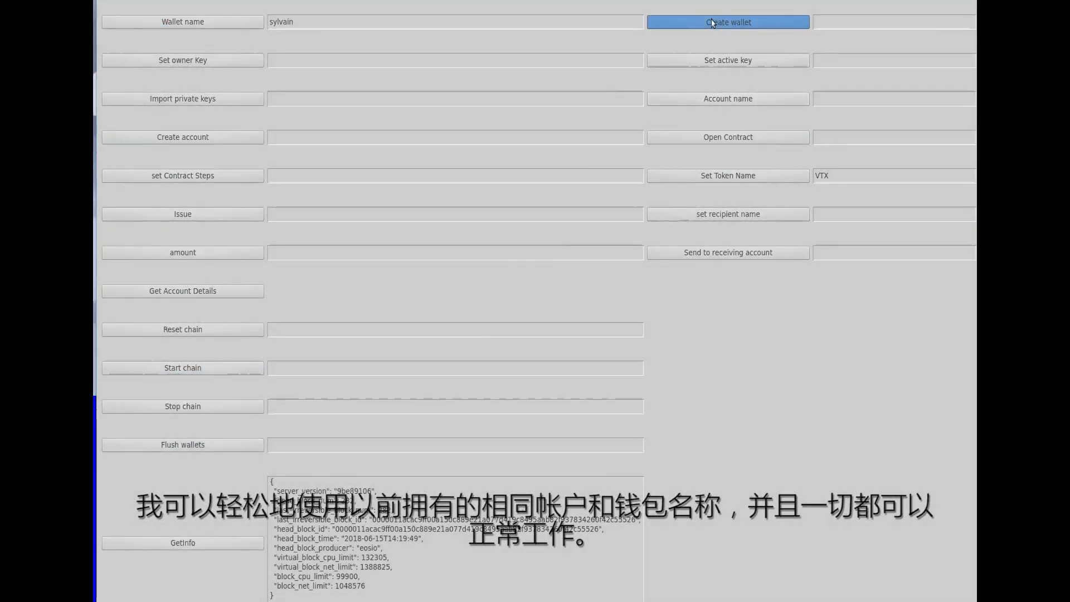
click(212, 90)
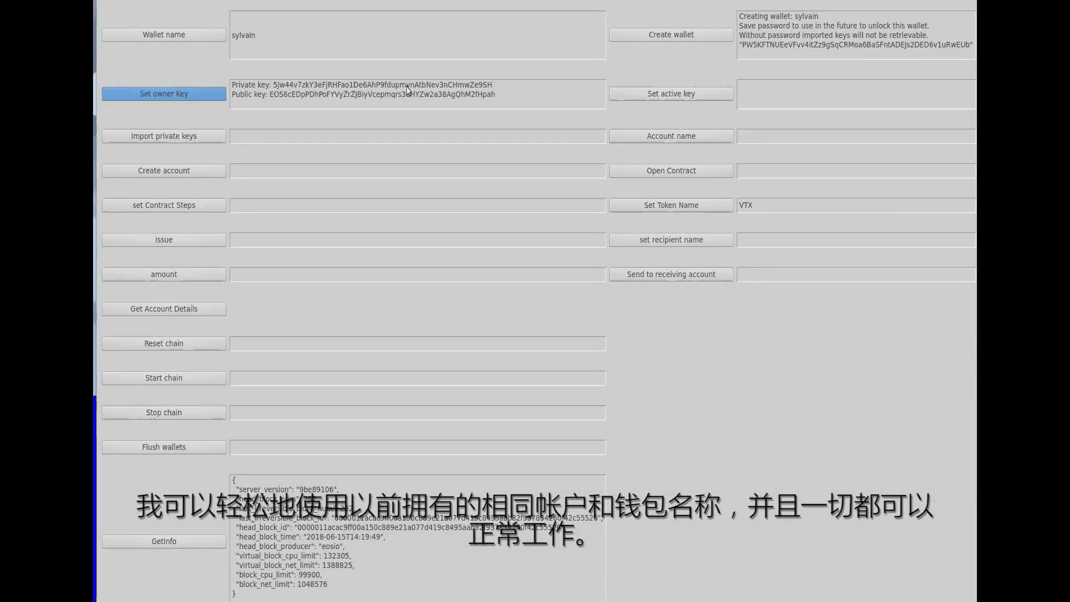
click(643, 94)
click(182, 140)
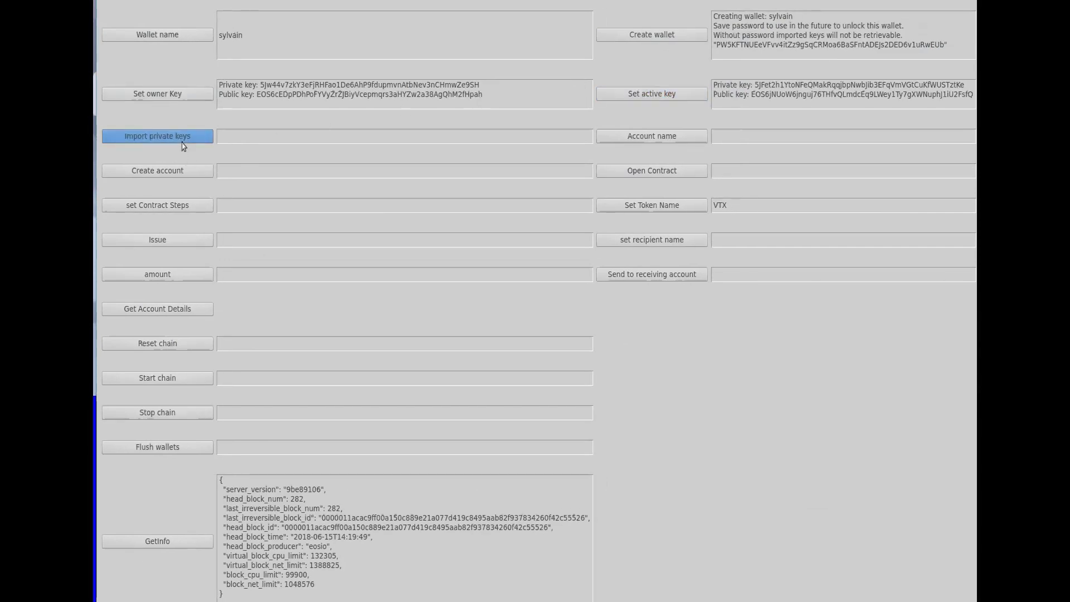
Set the account name to the same name as the new wallet
click(669, 150)
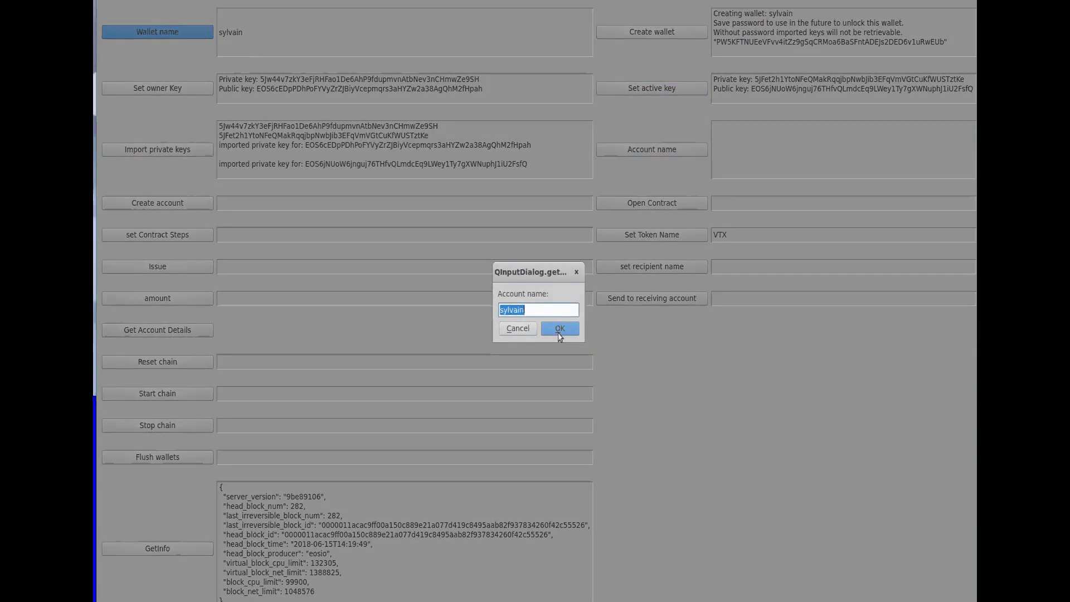
click(559, 332)
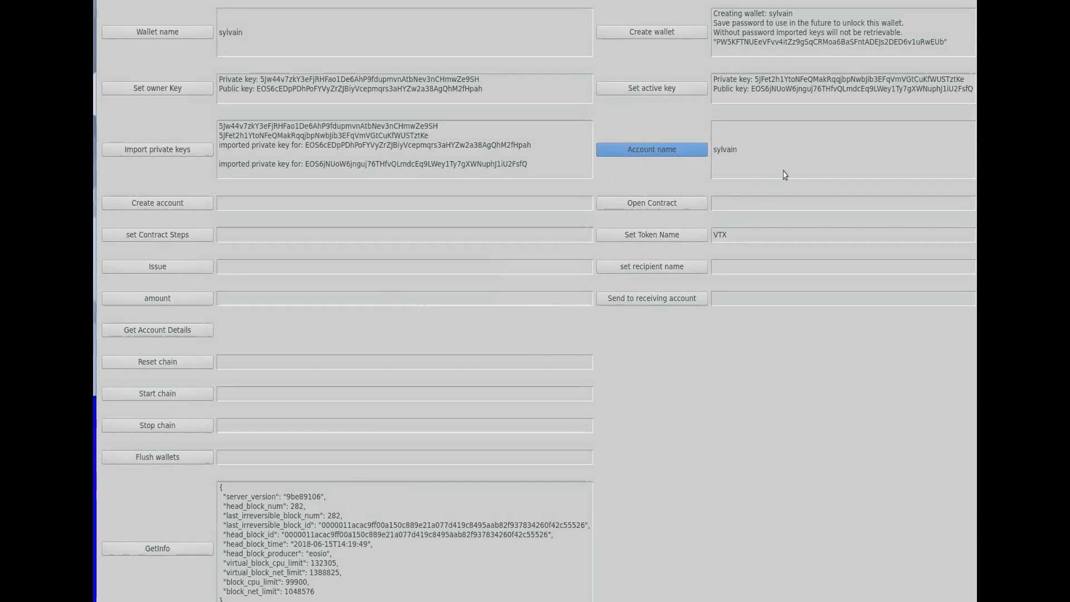